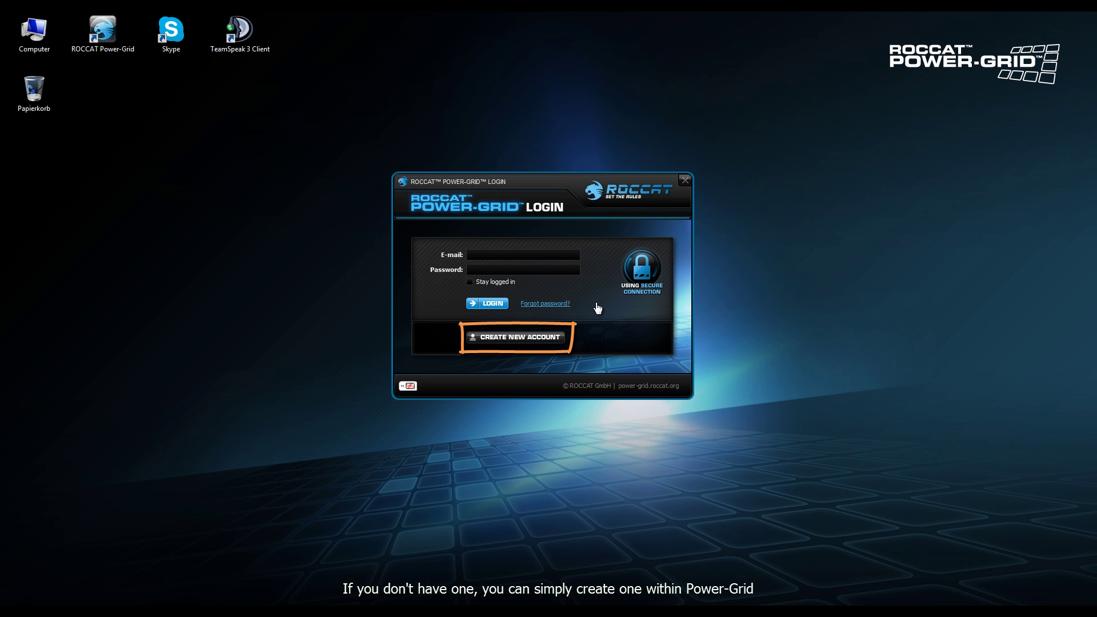
# Back out of account creation and enter the account e-mail and password
pyautogui.click(537, 337)
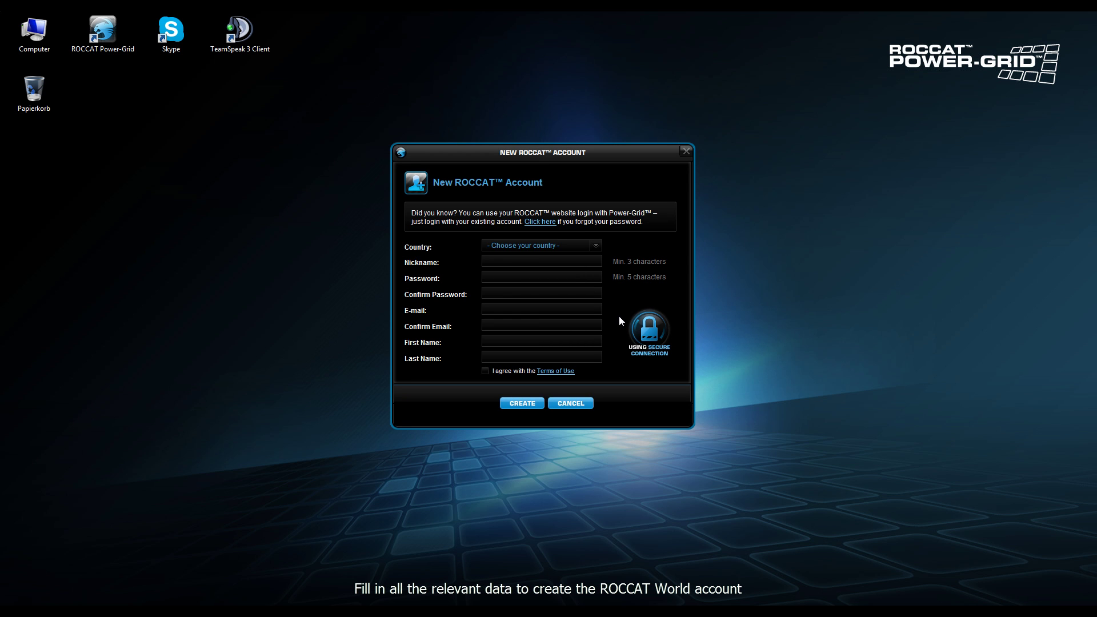
pyautogui.click(570, 403)
pyautogui.click(519, 256)
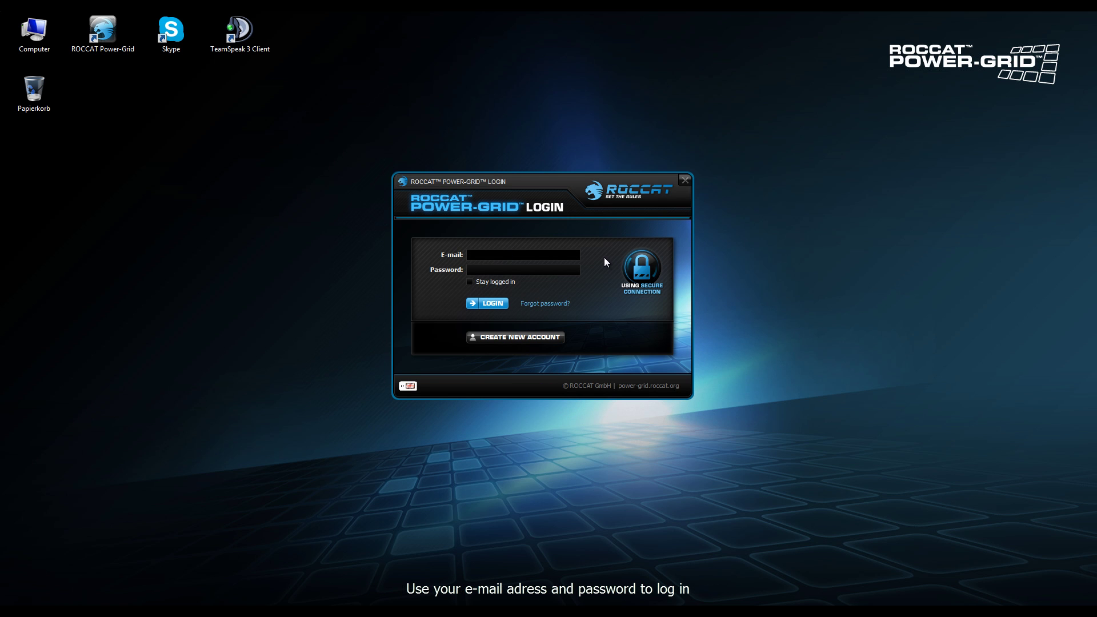
pyautogui.press('Tab')
pyautogui.write('•••••••')
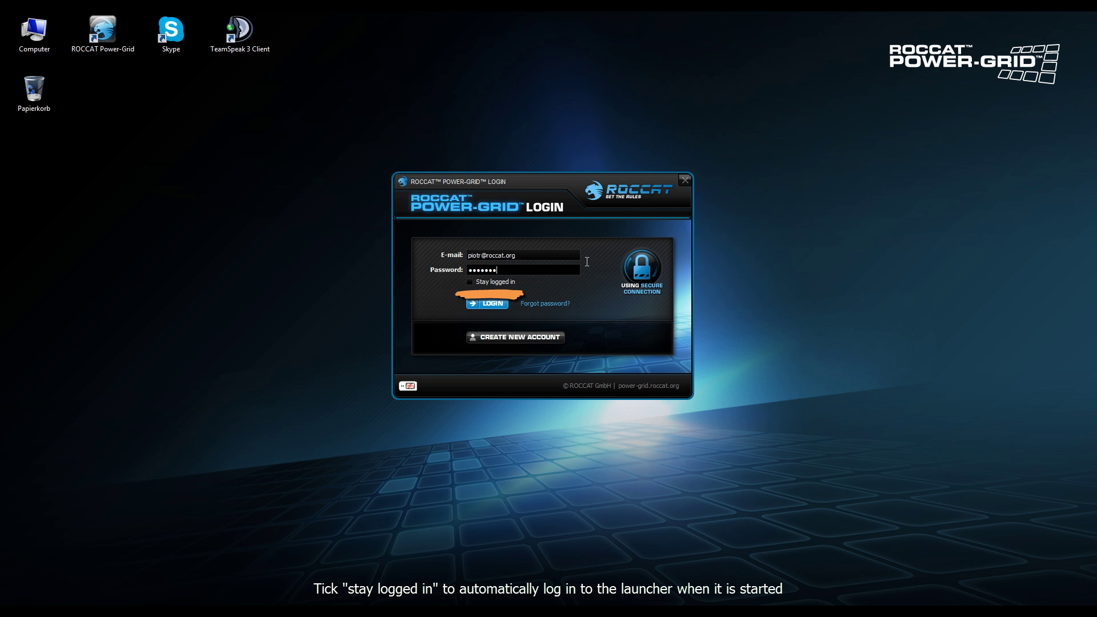
# Log in with Stay logged in ticked and accept the phone's pairing request
pyautogui.click(499, 281)
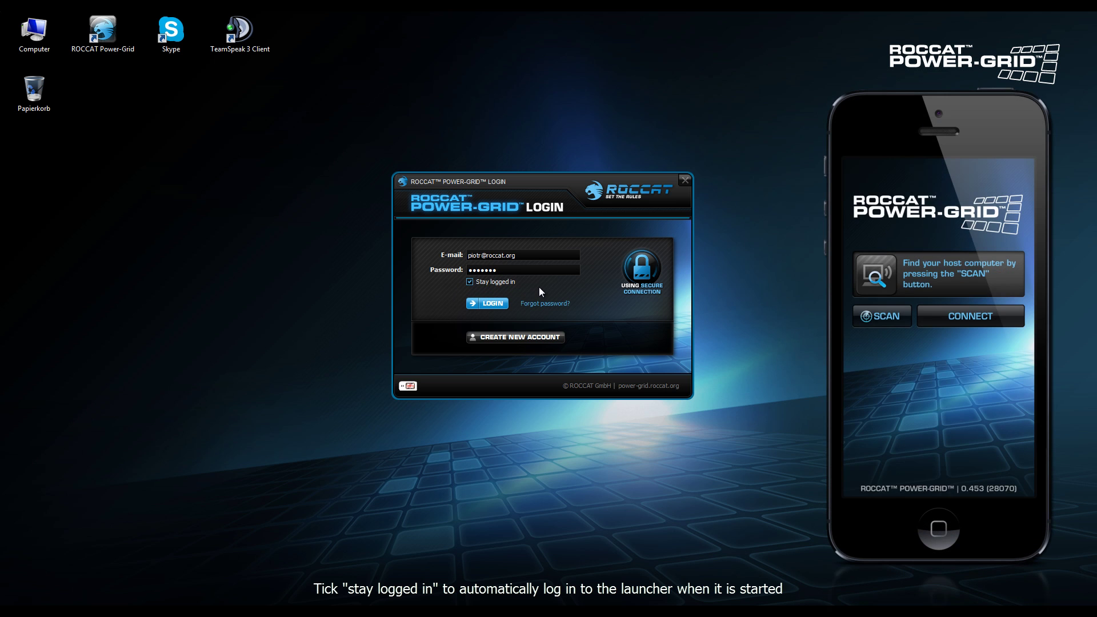
pyautogui.click(489, 305)
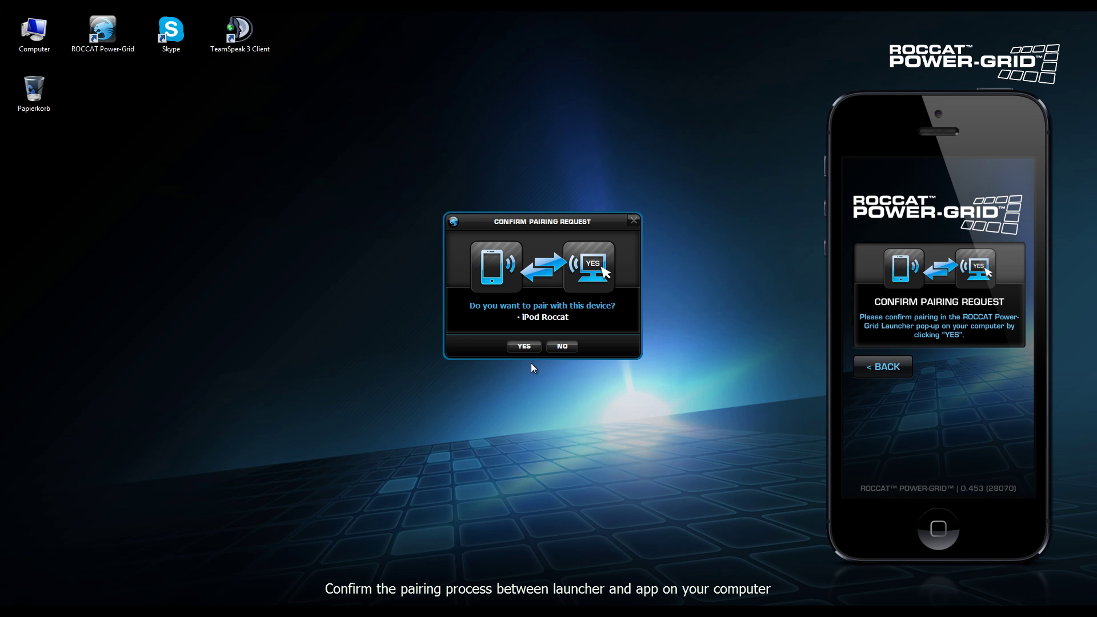
pyautogui.click(530, 346)
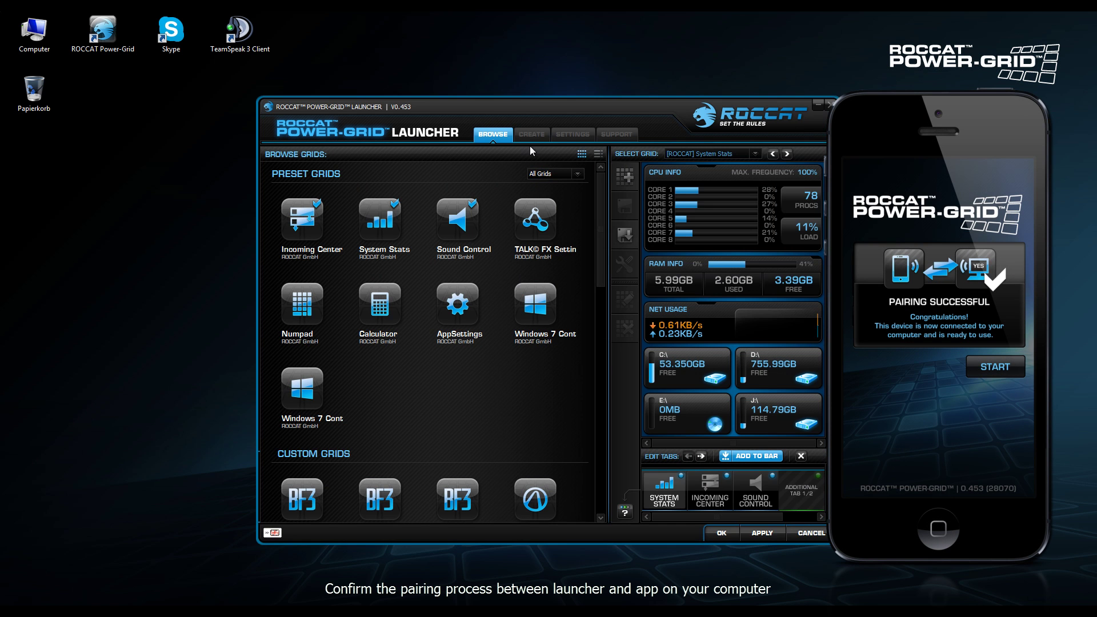
# Shift the launcher window left and show the E-Mail Settings page under SETTINGS
pyautogui.moveTo(526, 110); pyautogui.dragTo(370, 110)
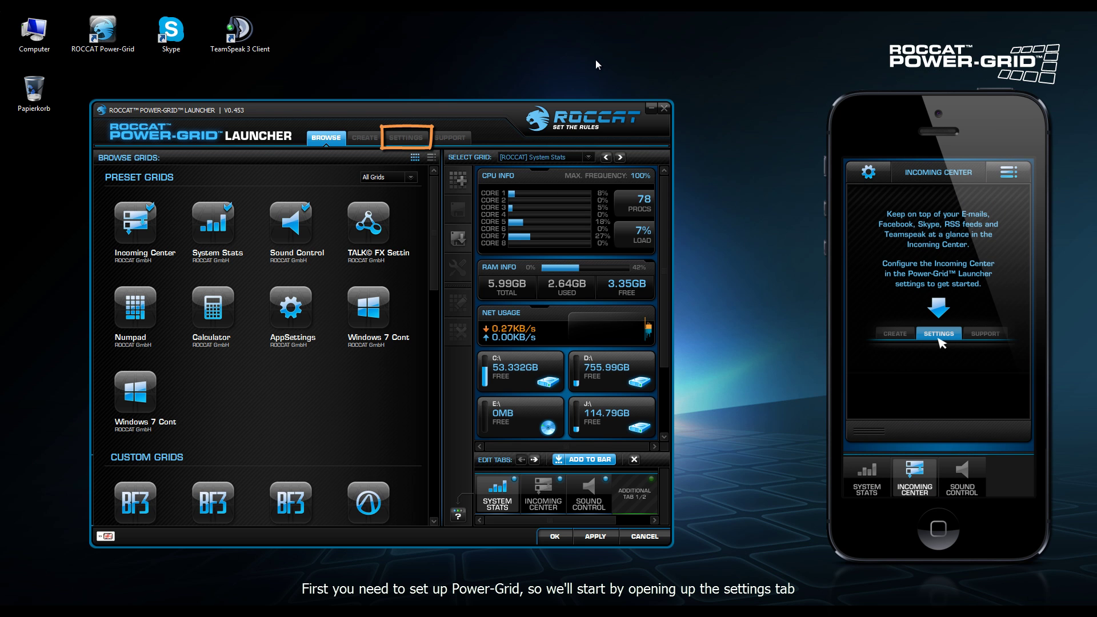
pyautogui.click(410, 143)
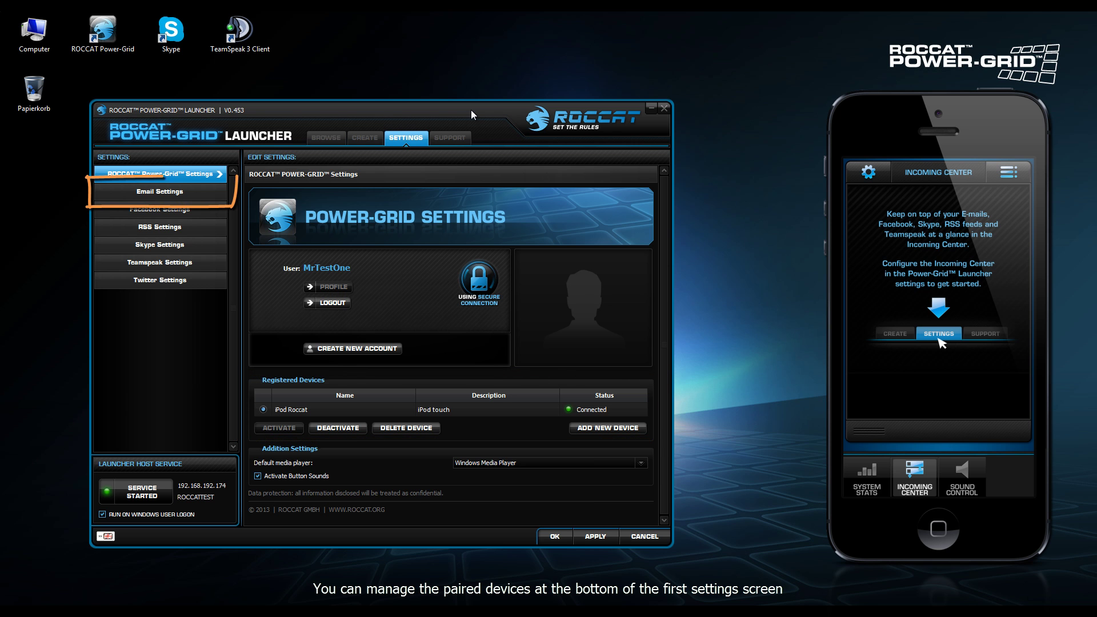
pyautogui.click(160, 191)
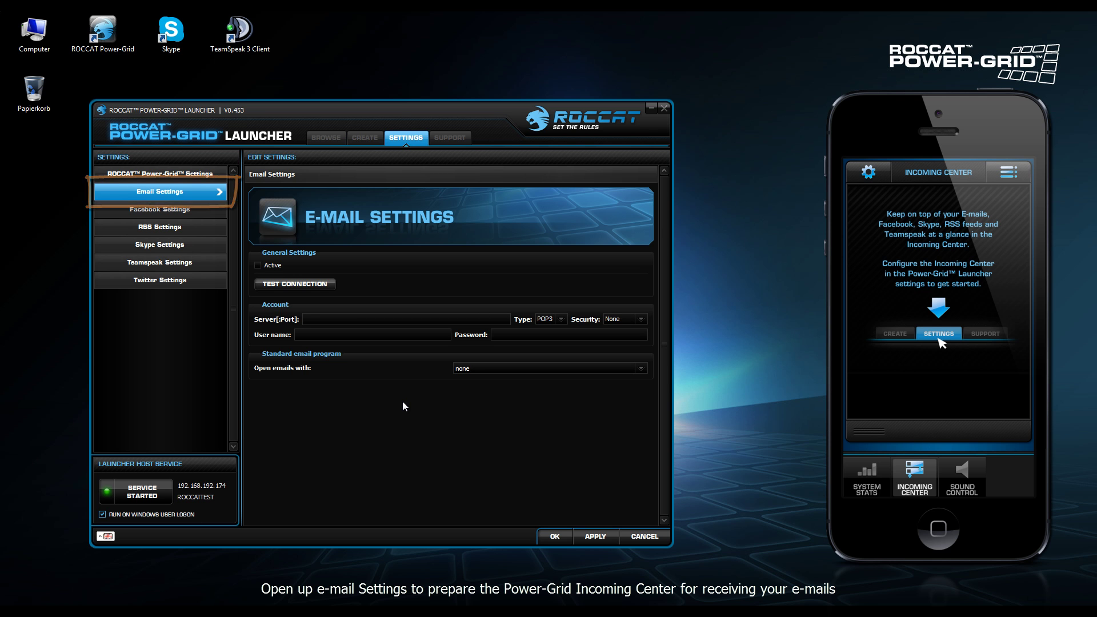
# Enter server pop.gmx.net with the mail user name and password, untick Active, and apply
pyautogui.click(357, 323)
pyautogui.write('pop.gmx.net')
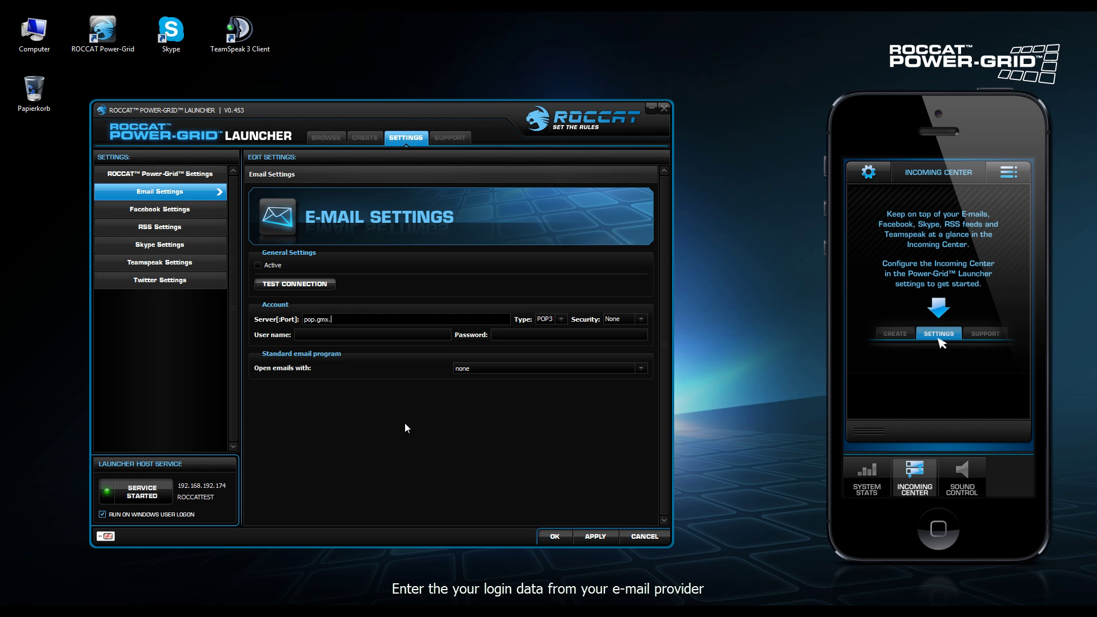
pyautogui.click(391, 333)
pyautogui.click(505, 335)
pyautogui.write('*********')
pyautogui.click(474, 437)
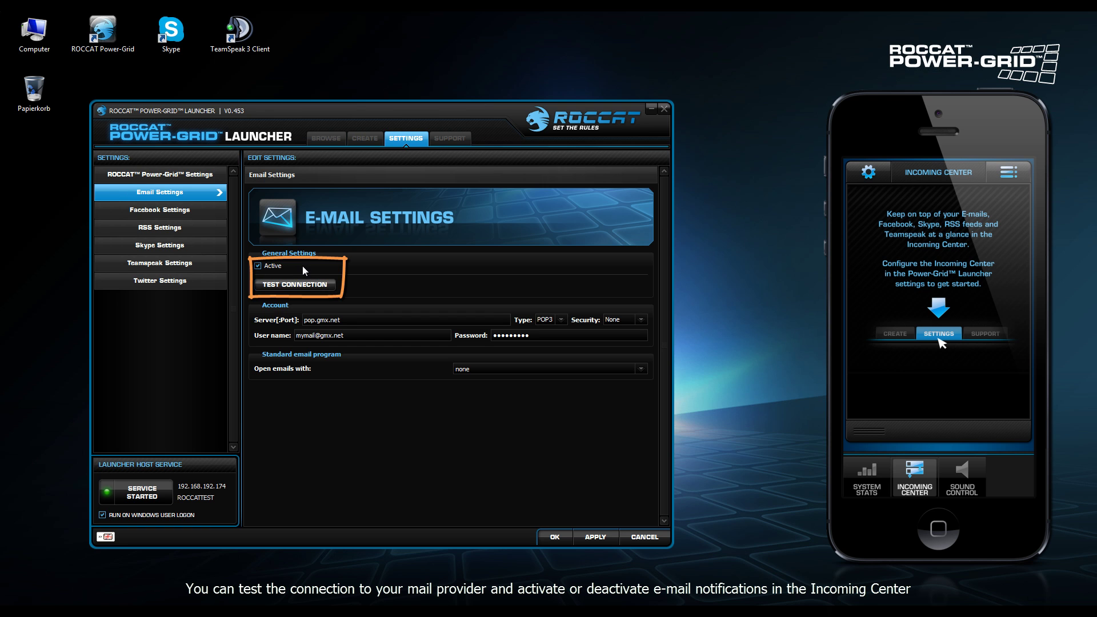
pyautogui.click(264, 266)
pyautogui.click(582, 532)
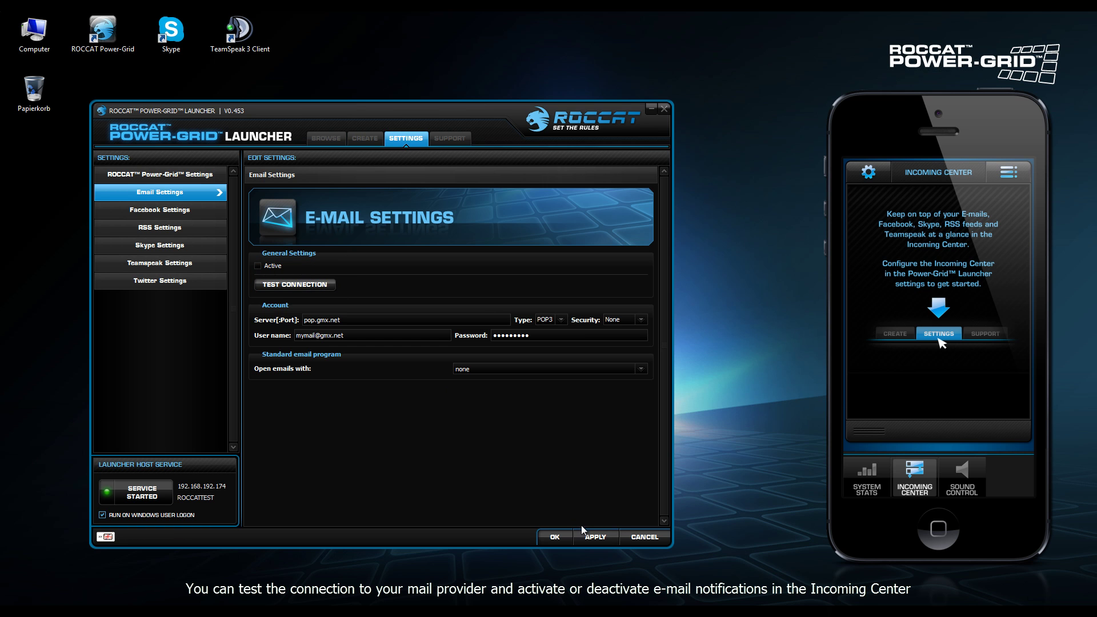
# Close the Facebook login window unsigned, untick Facebook Active, then go to RSS Settings
pyautogui.click(195, 211)
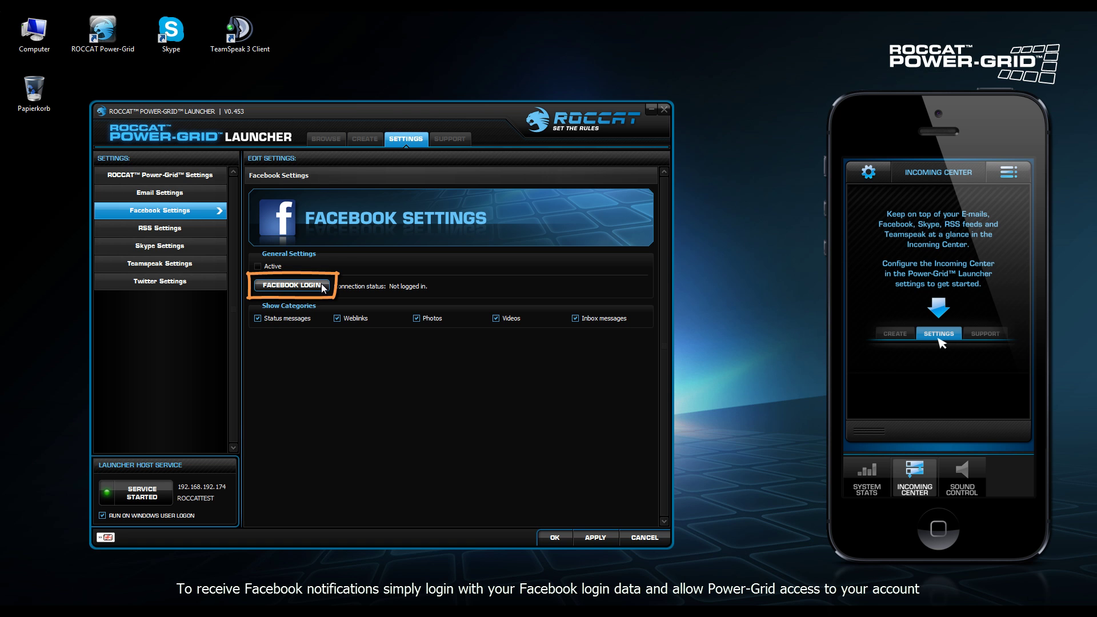
pyautogui.click(327, 288)
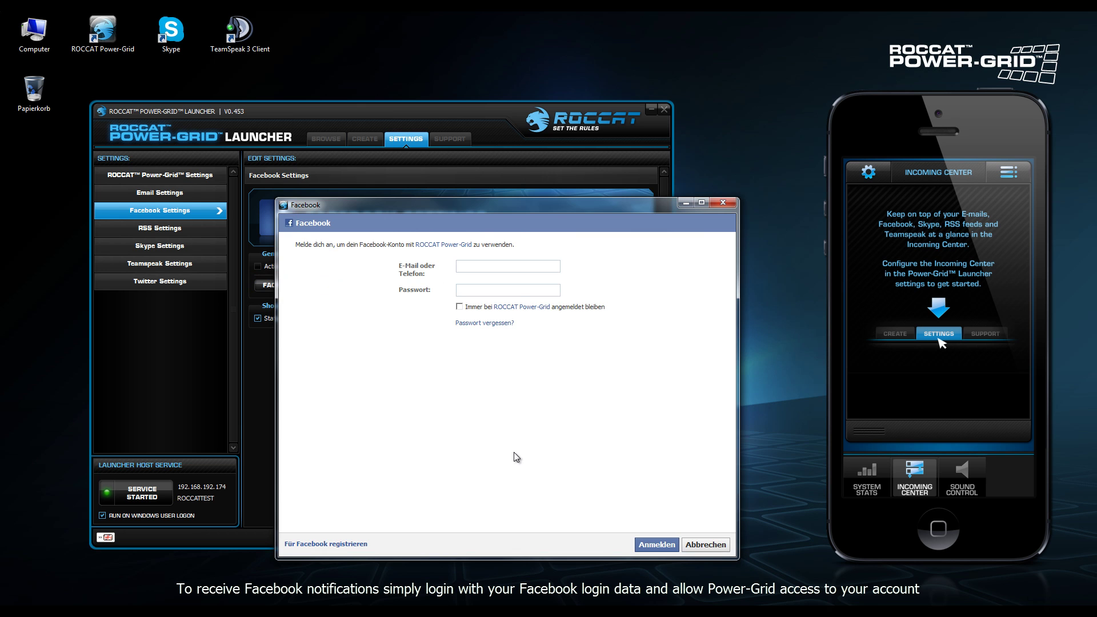
pyautogui.moveTo(526, 206); pyautogui.dragTo(487, 177)
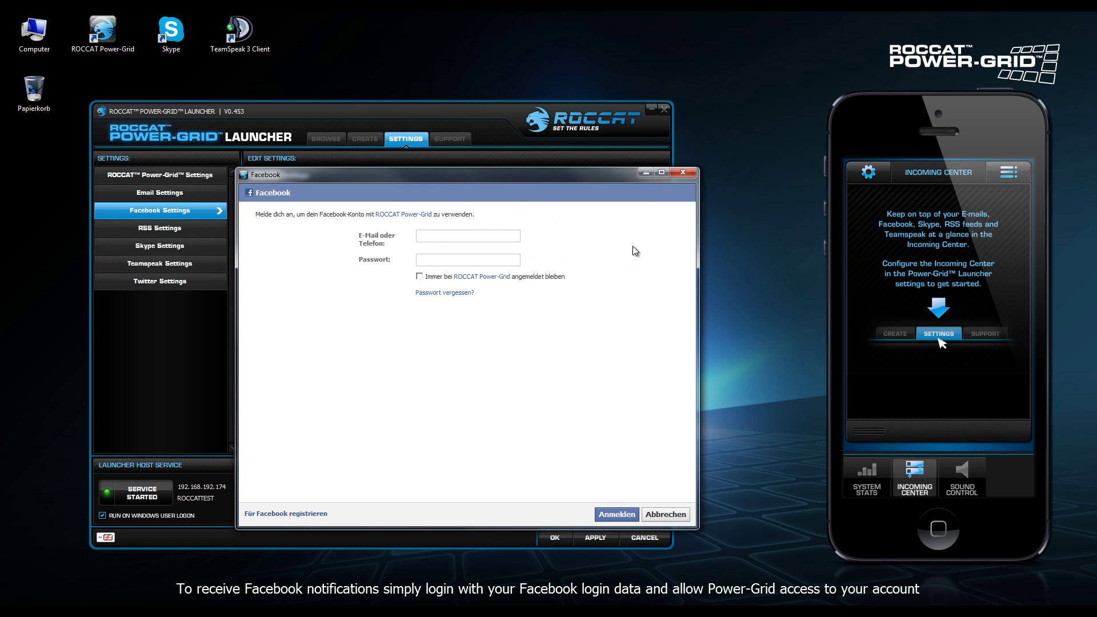
pyautogui.click(688, 177)
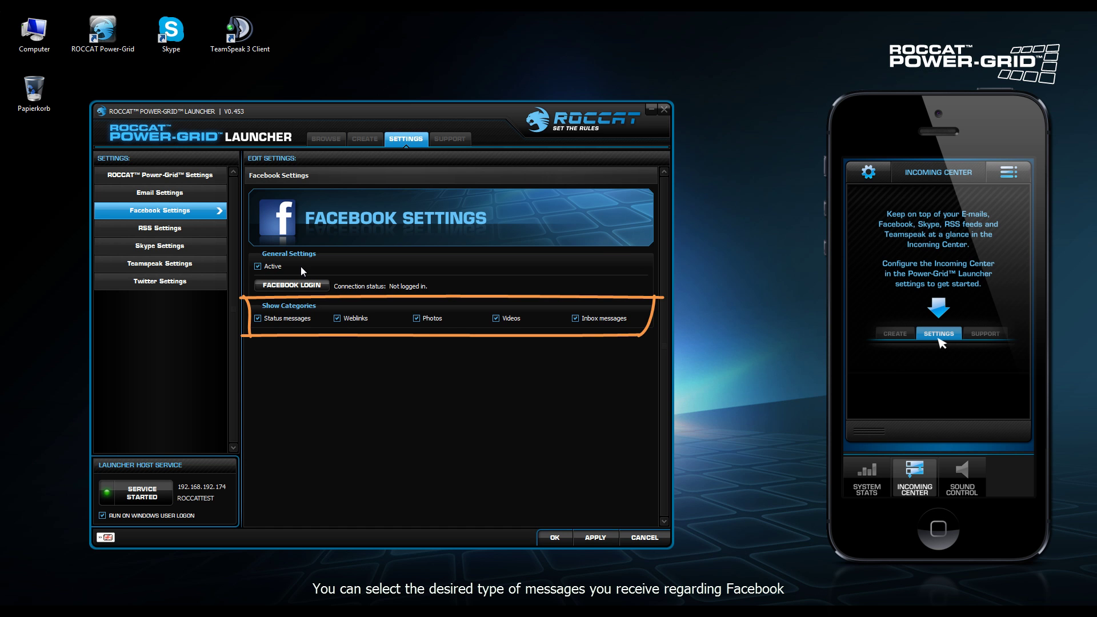
pyautogui.click(274, 265)
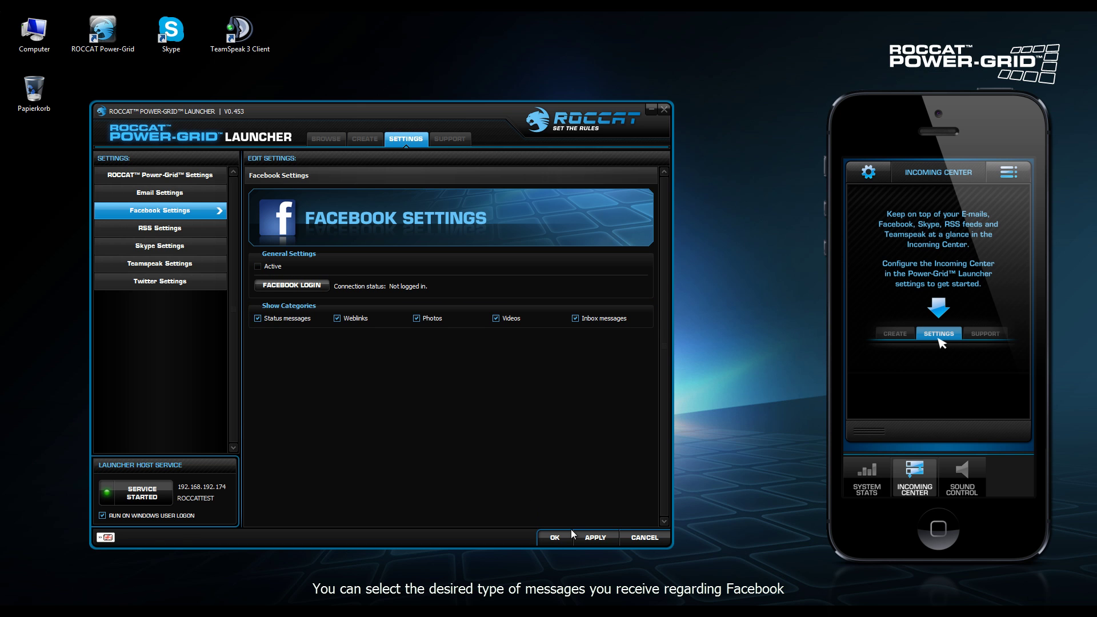
pyautogui.click(204, 226)
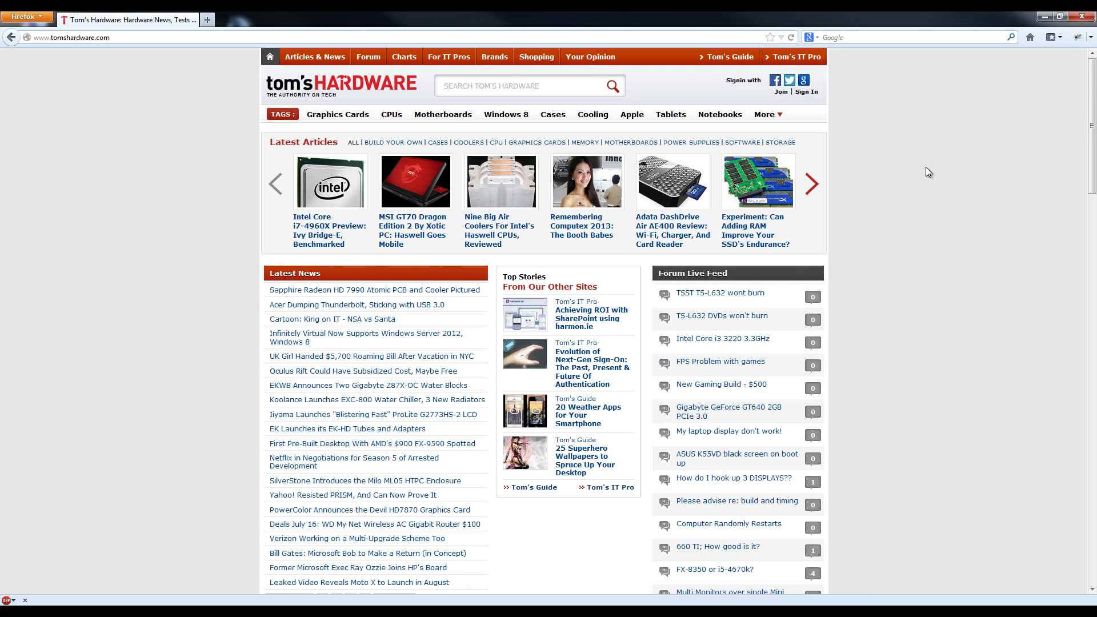
# Open the Reviews Tom's Hardware RSS feed from the site's RSS feeds page
pyautogui.scroll(-10, 931, 162)
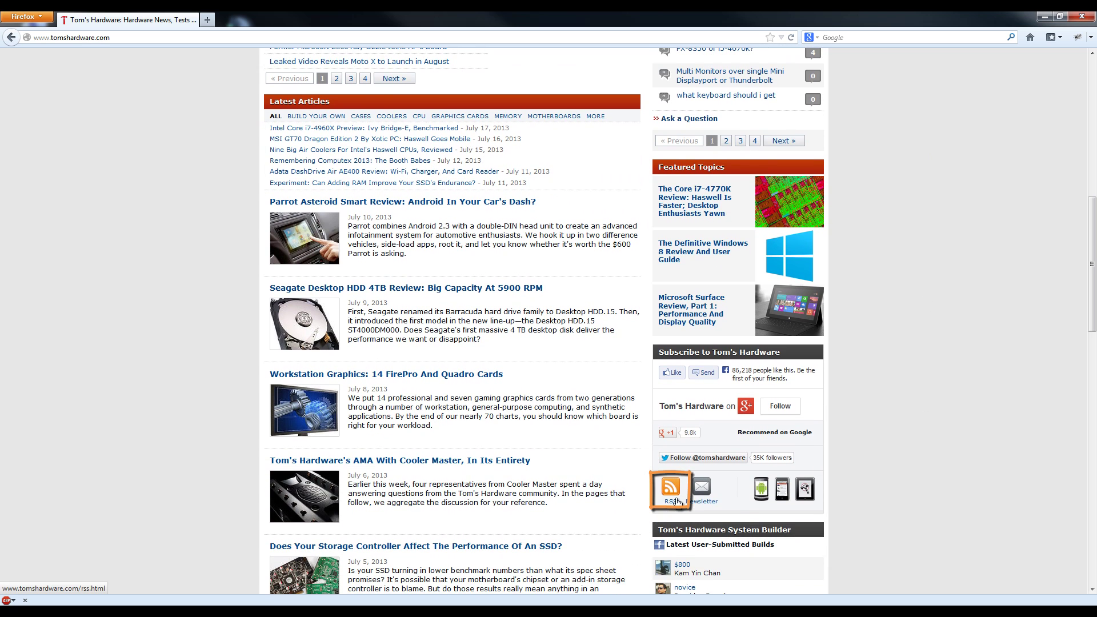
pyautogui.click(675, 500)
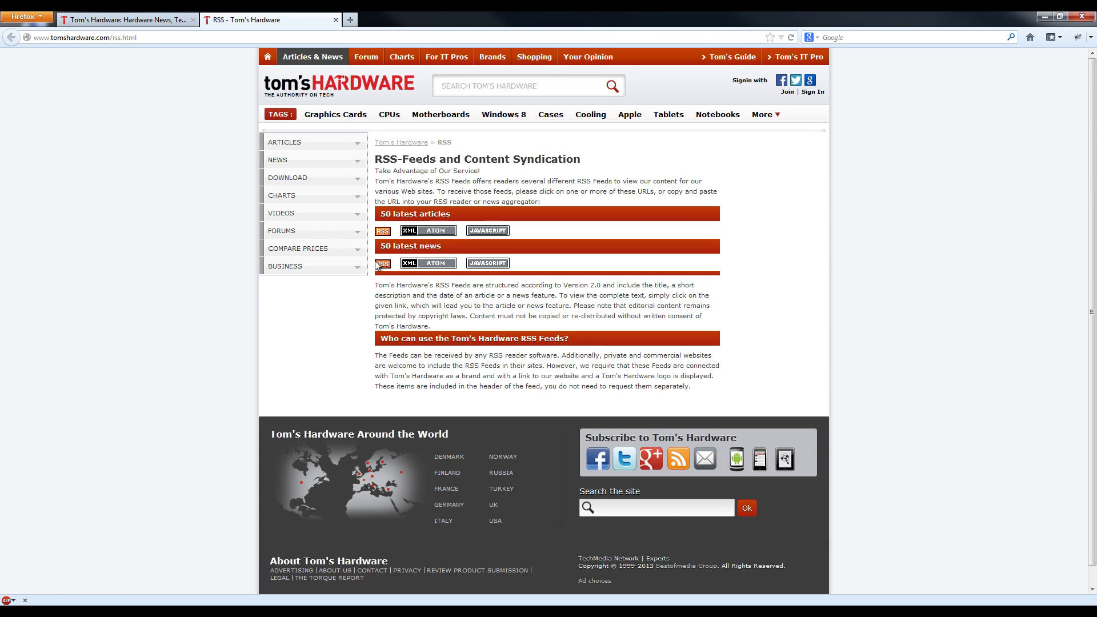
pyautogui.click(386, 238)
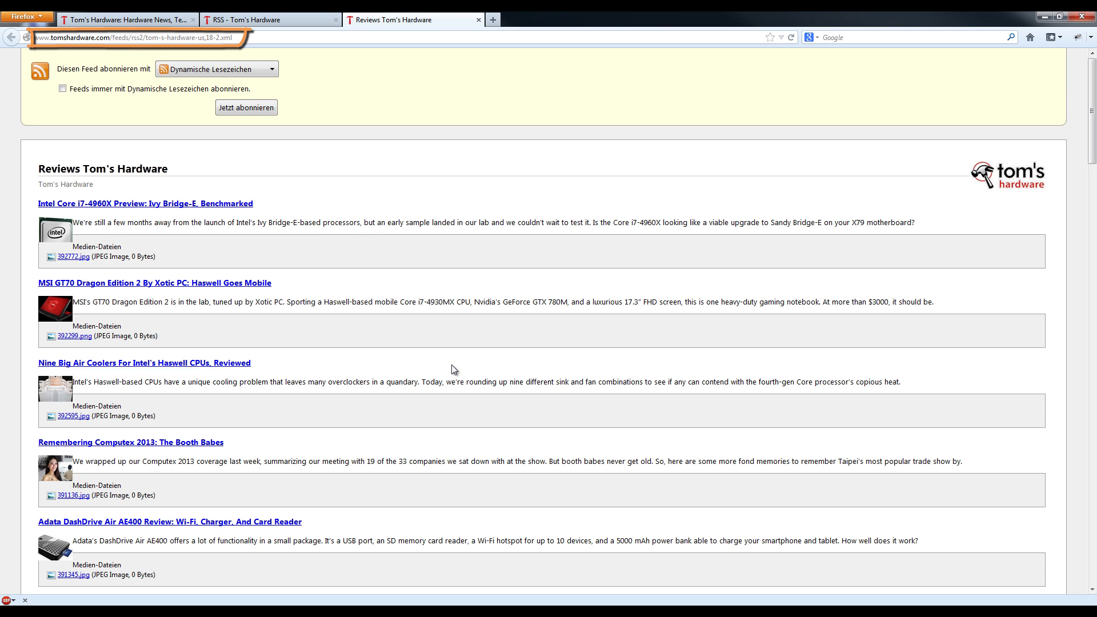
# Copy the feed's address, tom-s-hardware-us,18-2.xml, from the address bar
pyautogui.click(146, 38)
pyautogui.hotkey('ctrl', 'c')
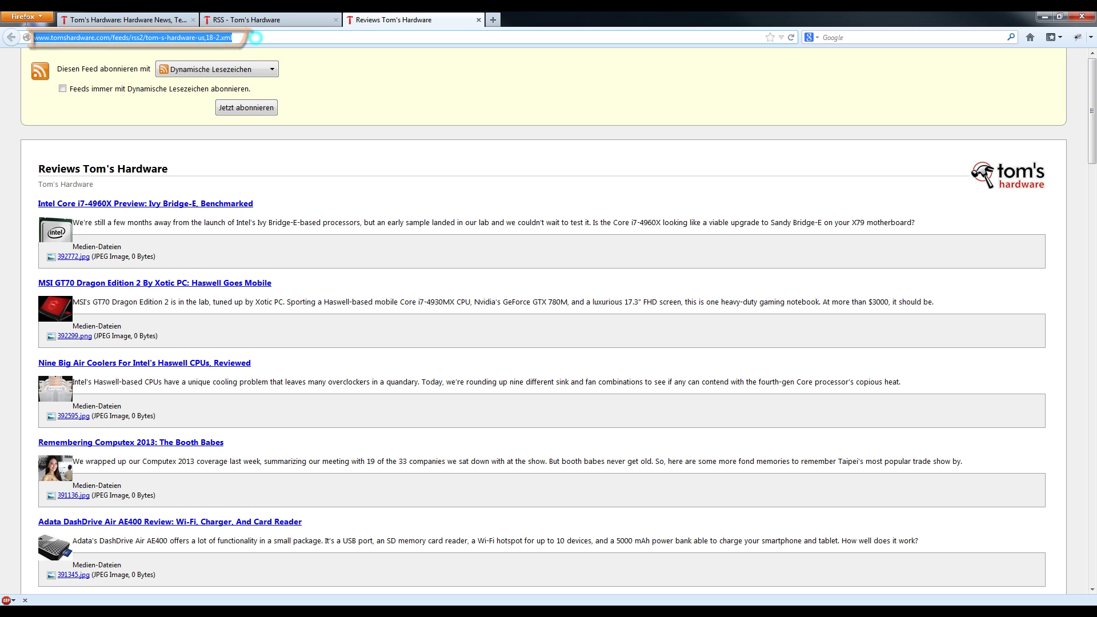
pyautogui.rightClick(224, 35)
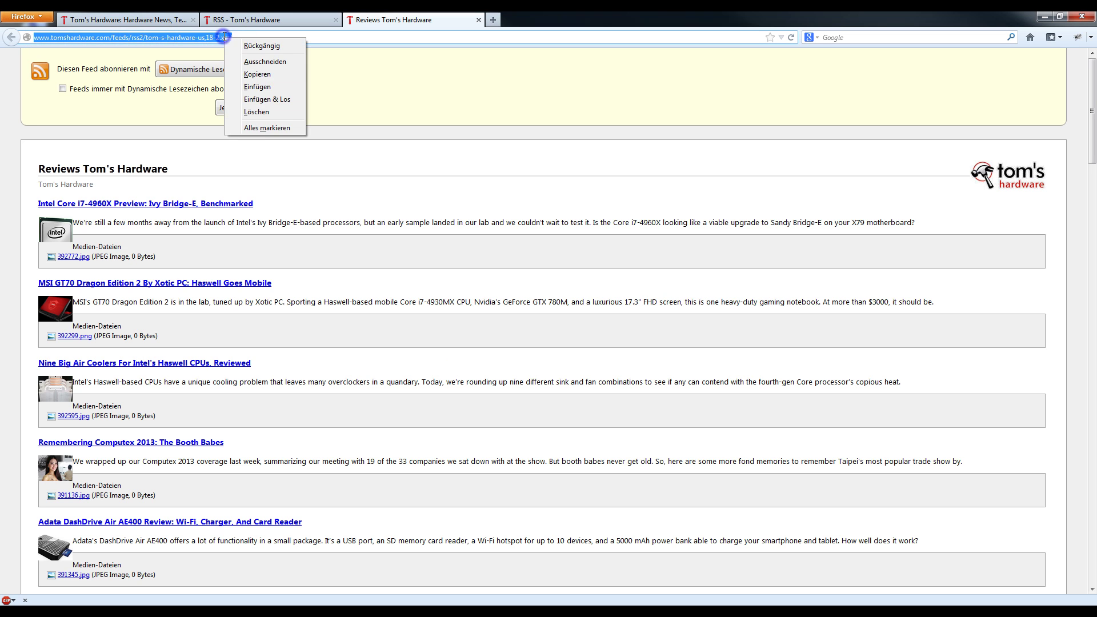
pyautogui.click(257, 76)
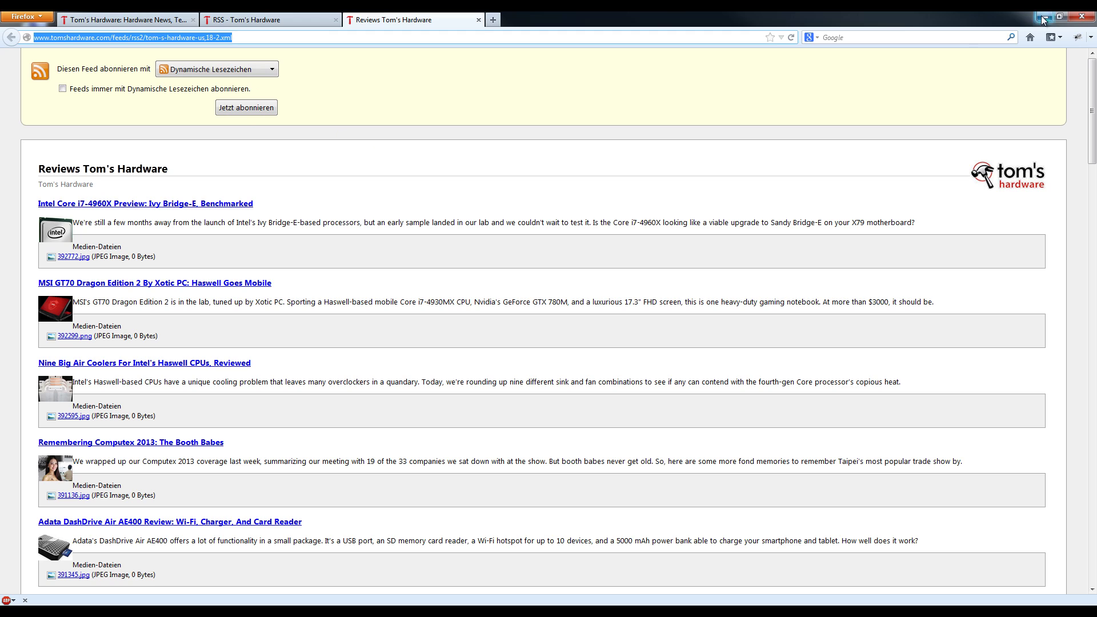
pyautogui.click(1045, 17)
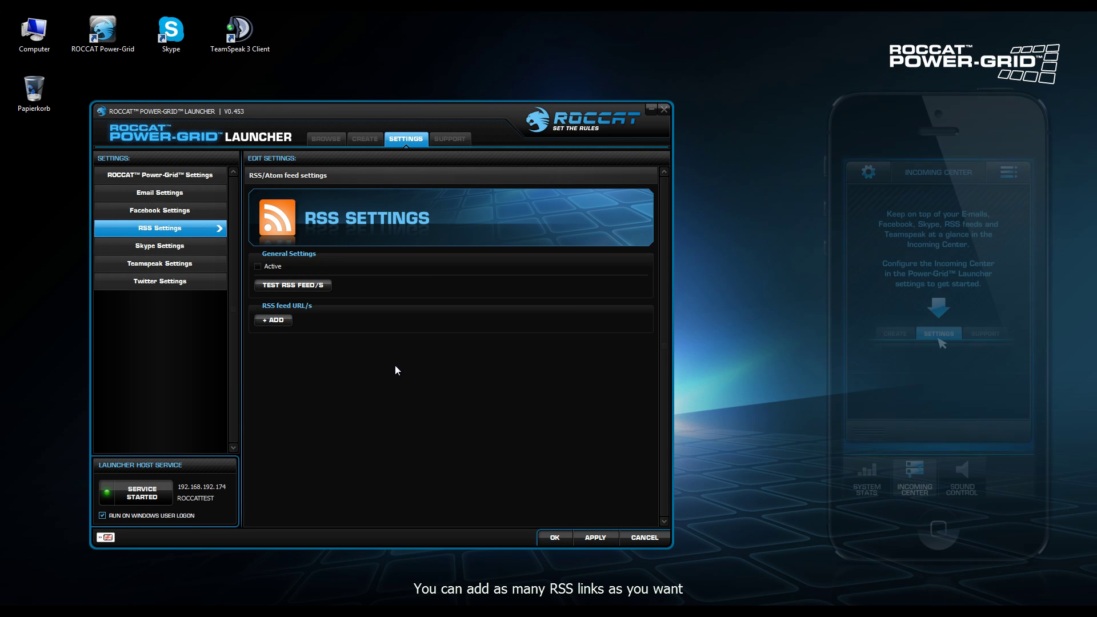
# Add a new RSS entry with the pasted Tom's Hardware feed URL and test it successfully
pyautogui.click(274, 319)
pyautogui.click(355, 334)
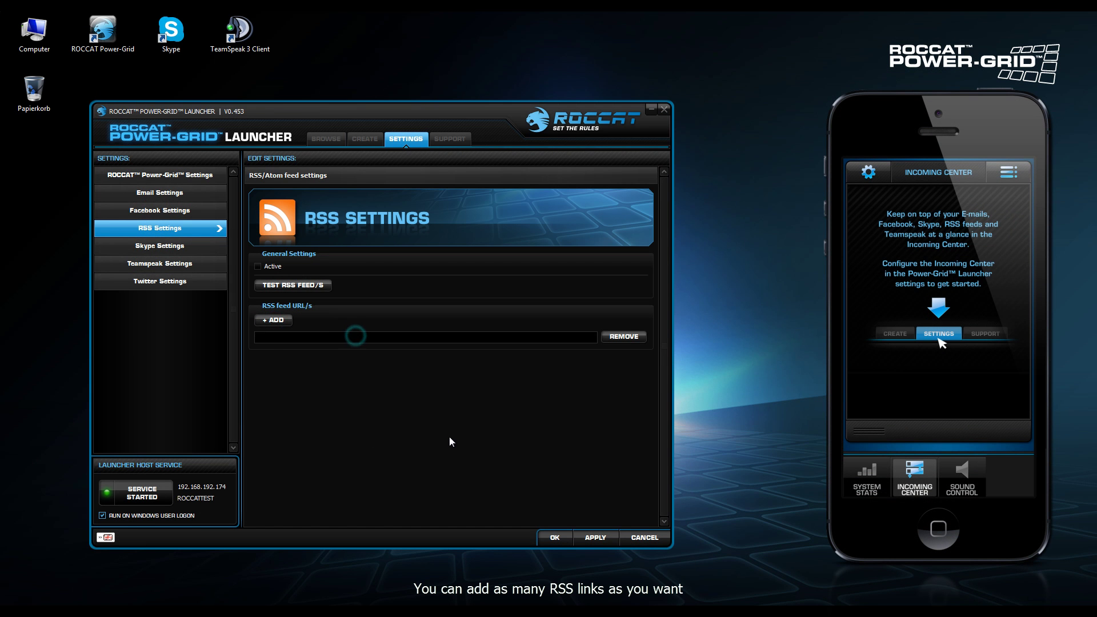
pyautogui.hotkey('ctrl', 'v')
pyautogui.click(449, 436)
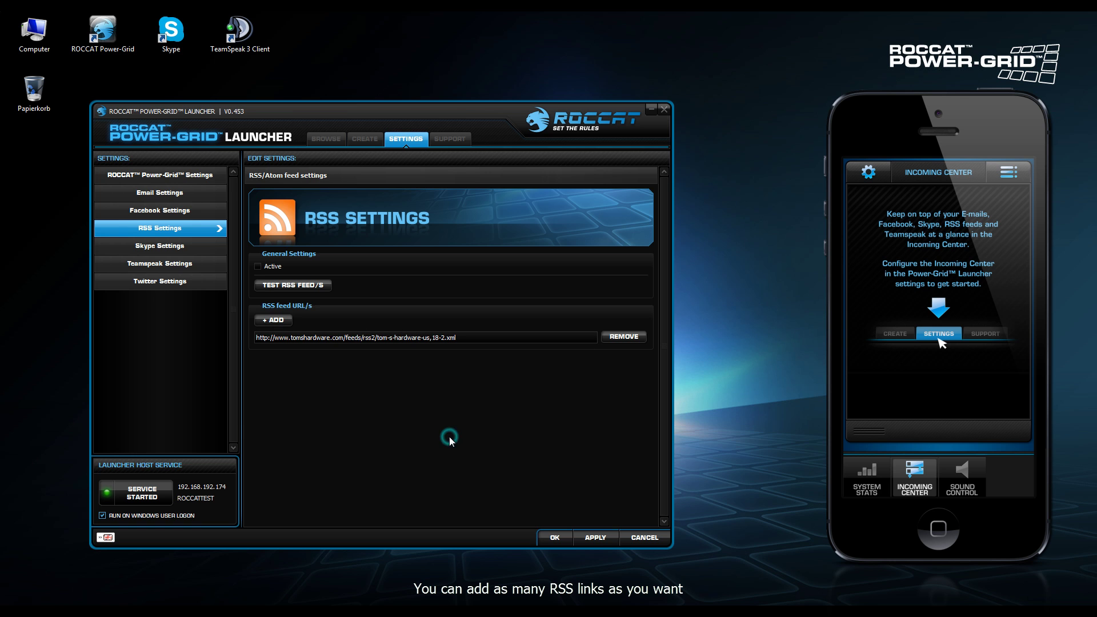
pyautogui.click(308, 282)
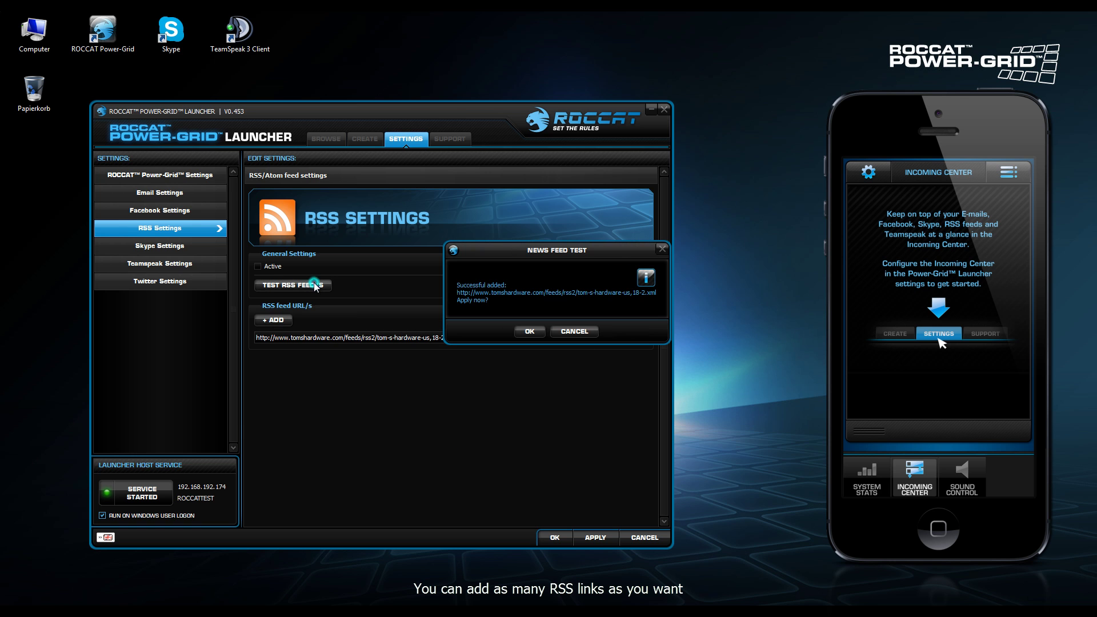
pyautogui.click(531, 330)
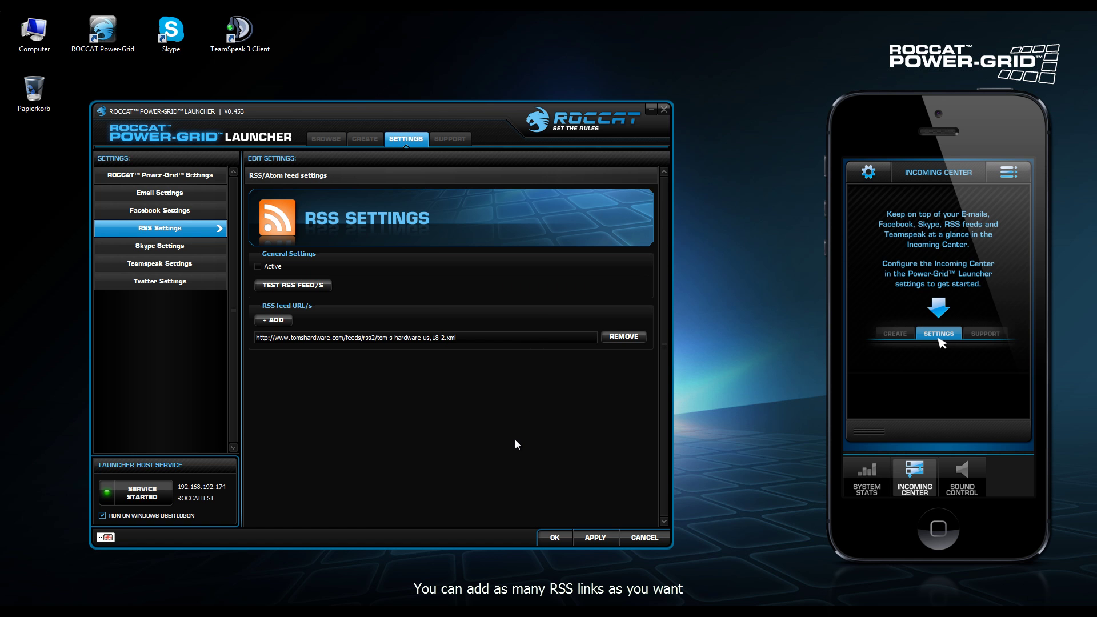
# Tick Active for RSS notifications and apply the RSS settings
pyautogui.click(278, 264)
pyautogui.click(592, 534)
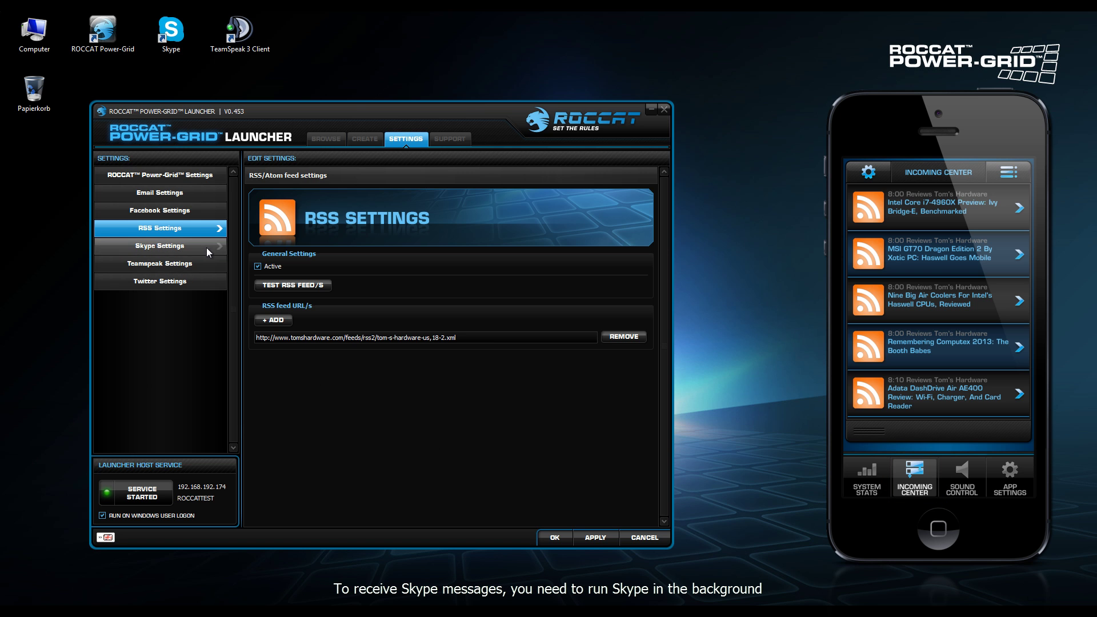
pyautogui.click(203, 246)
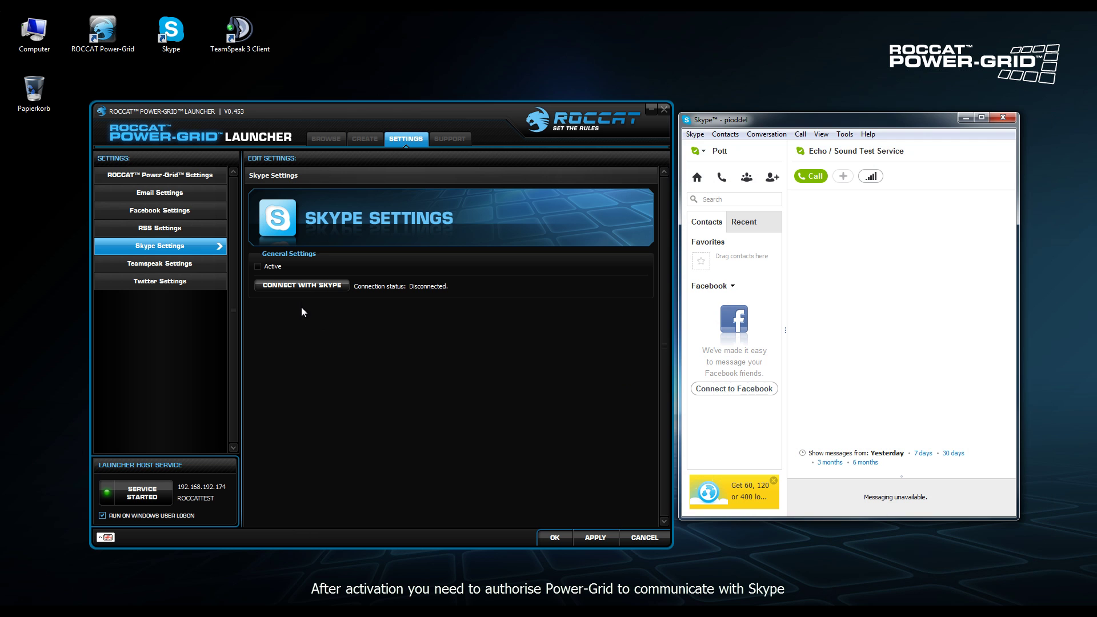
# Connect the launcher to Skype with access allowed, tick Active and apply
pyautogui.click(312, 286)
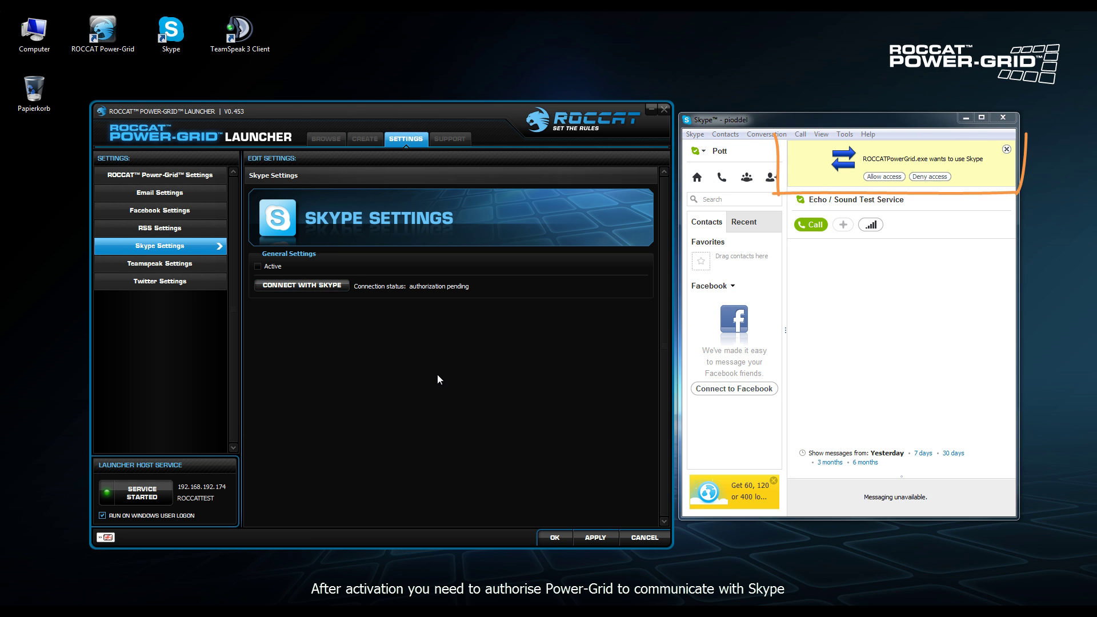
pyautogui.click(894, 176)
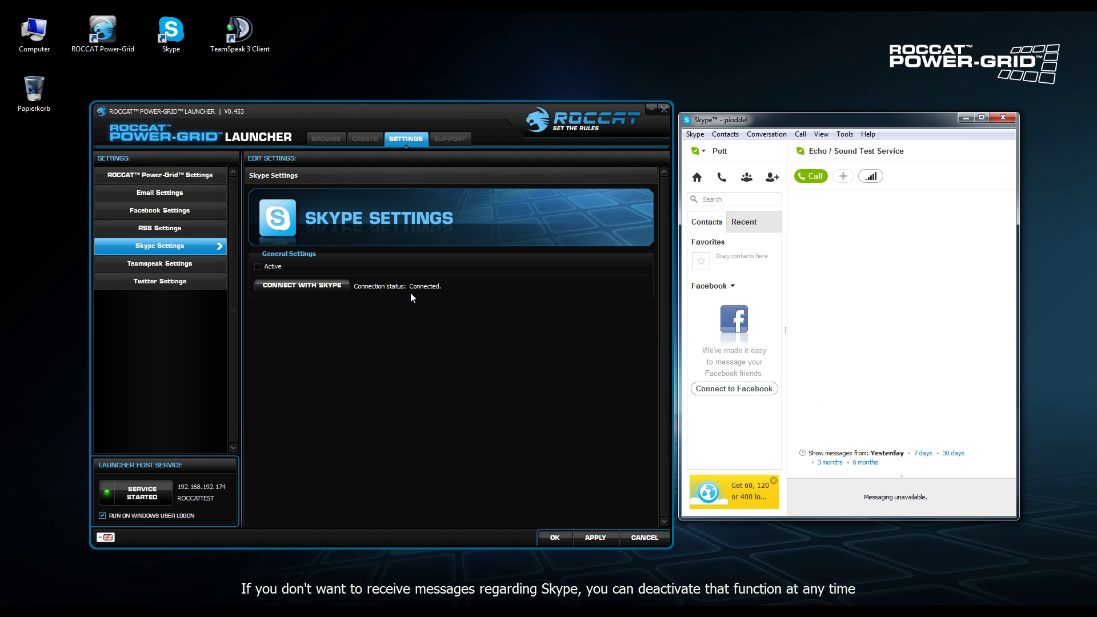
pyautogui.click(272, 266)
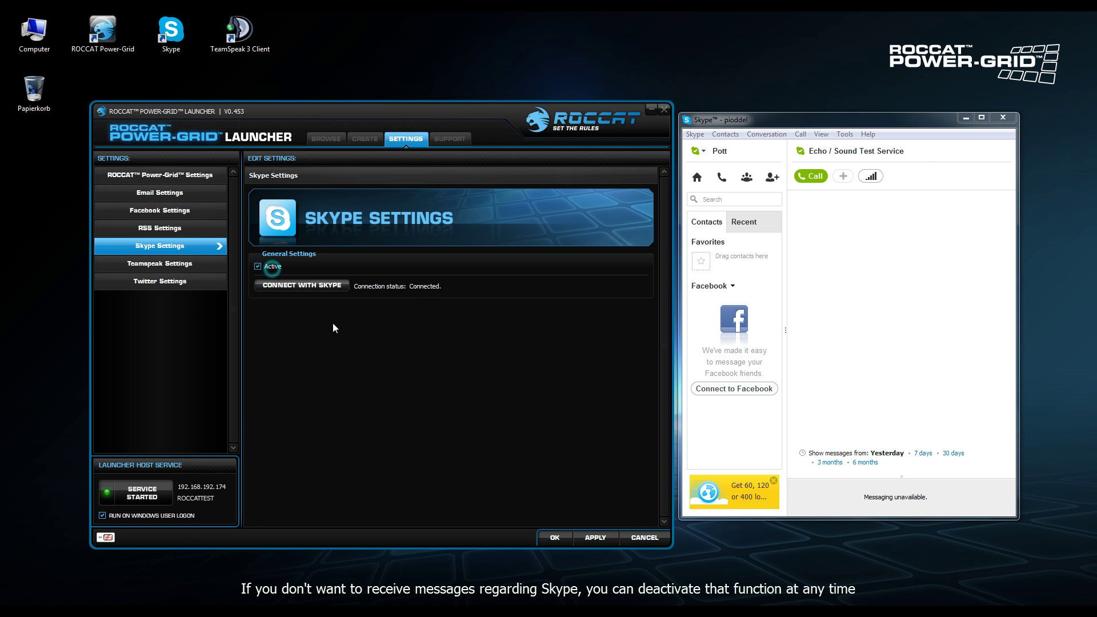
pyautogui.click(588, 543)
pyautogui.click(964, 119)
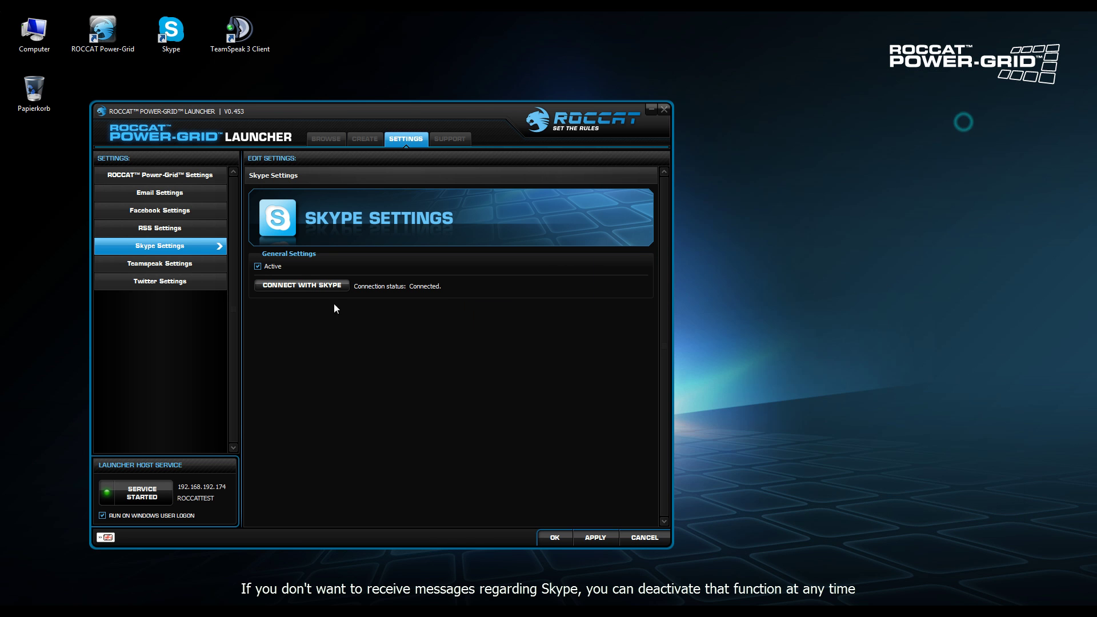
pyautogui.click(207, 263)
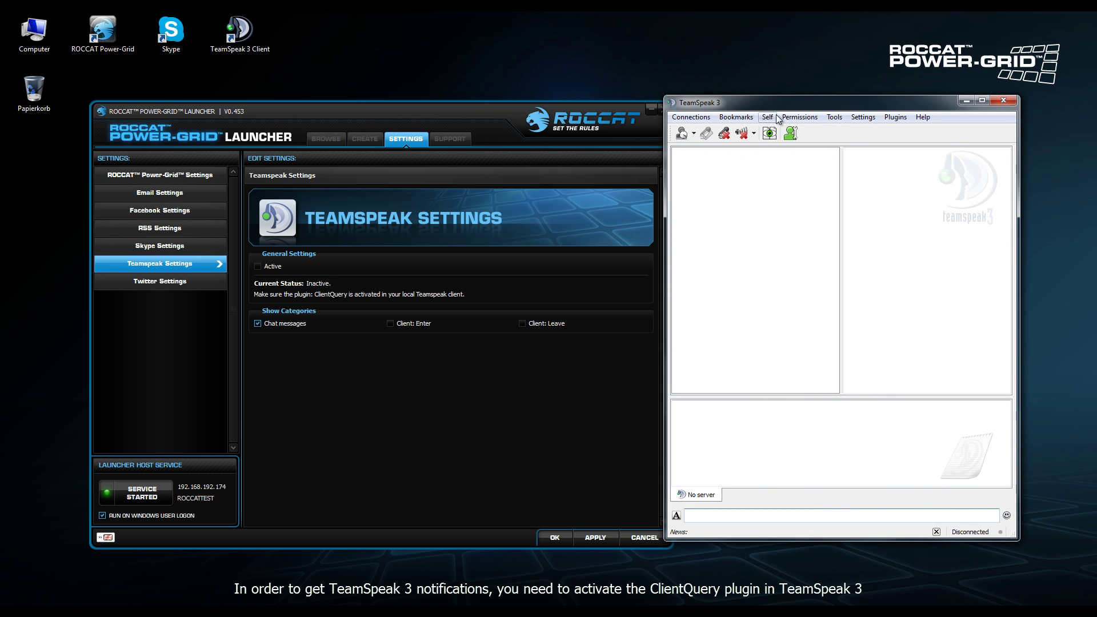
# Enable the ClientQuery plugin in TeamSpeak 3's Plugins settings
pyautogui.moveTo(777, 110); pyautogui.dragTo(790, 114)
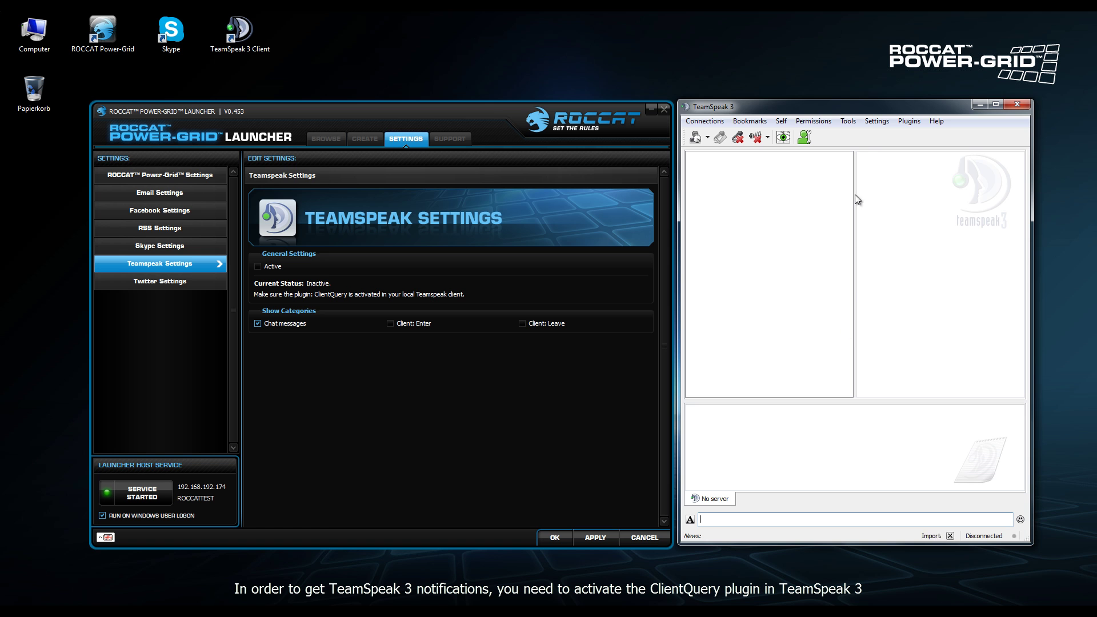
pyautogui.click(868, 122)
pyautogui.click(909, 167)
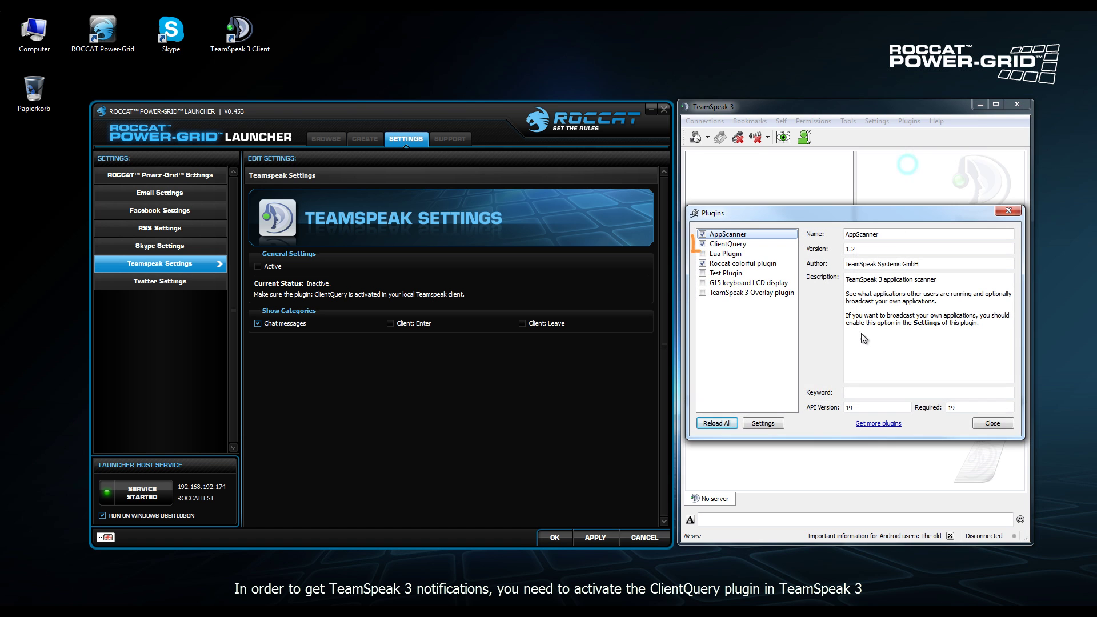
pyautogui.click(762, 243)
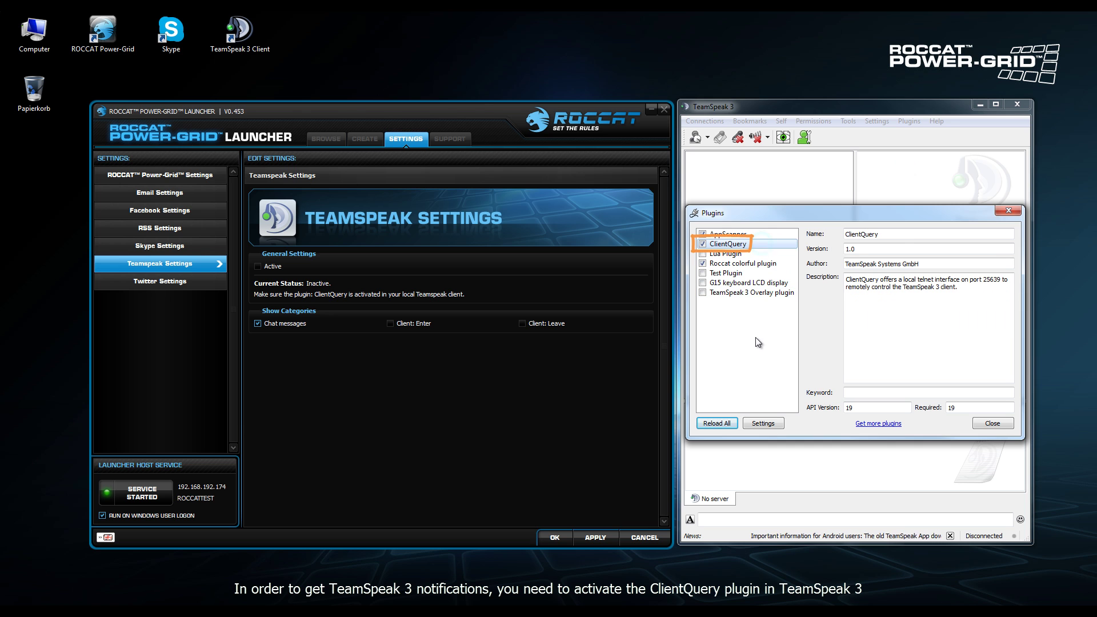
pyautogui.click(702, 245)
pyautogui.click(702, 243)
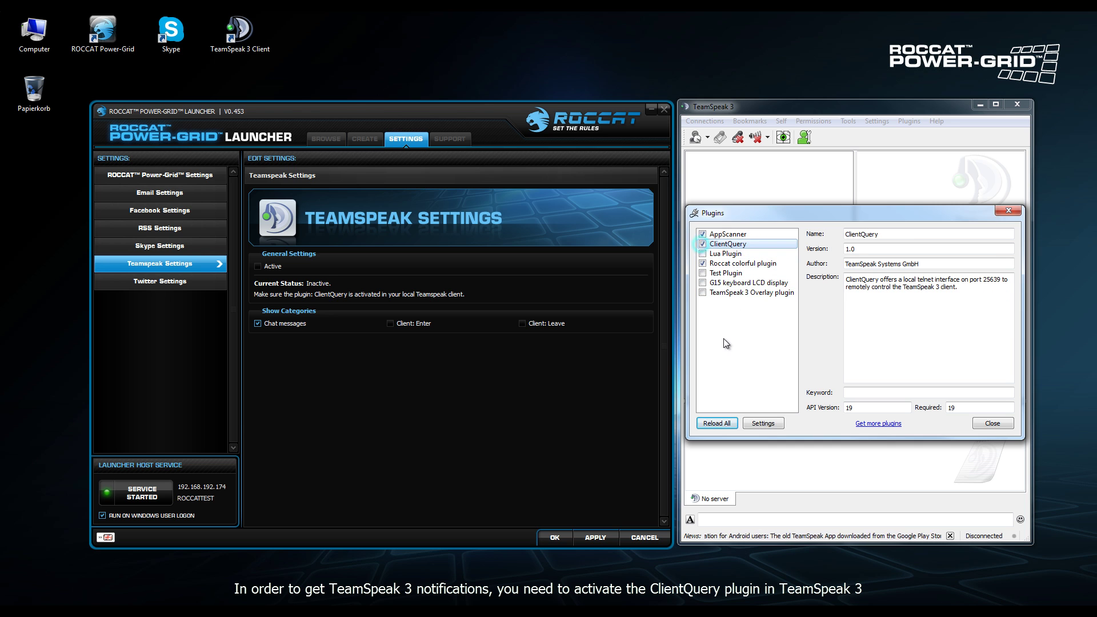
pyautogui.click(992, 423)
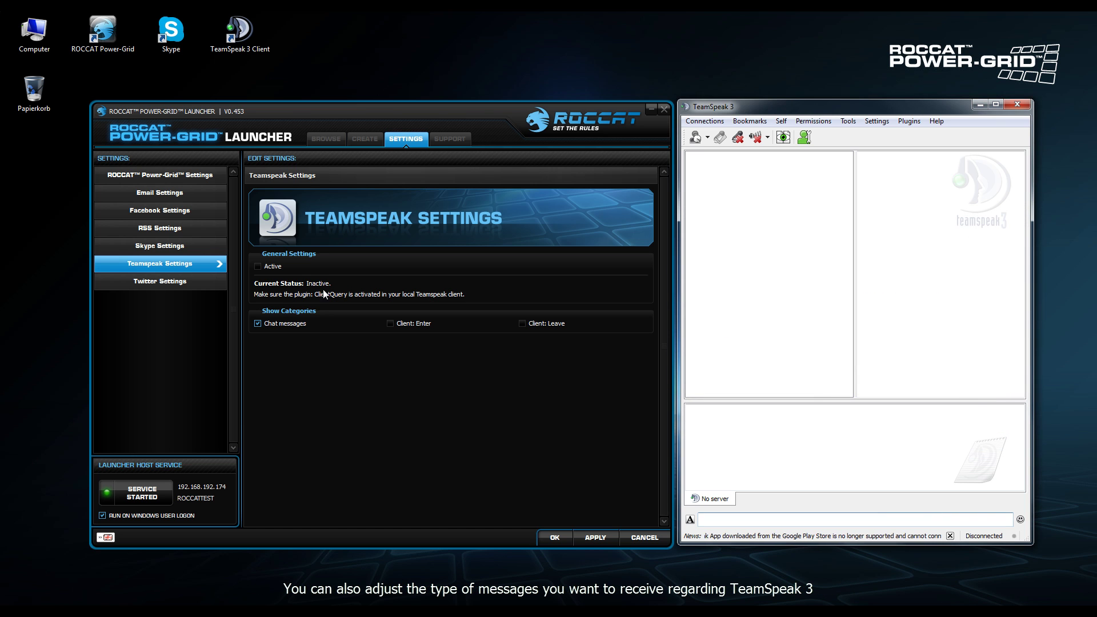
# Activate TeamSpeak notifications, add Client: Enter and Client: Leave, and apply
pyautogui.click(257, 266)
pyautogui.click(616, 537)
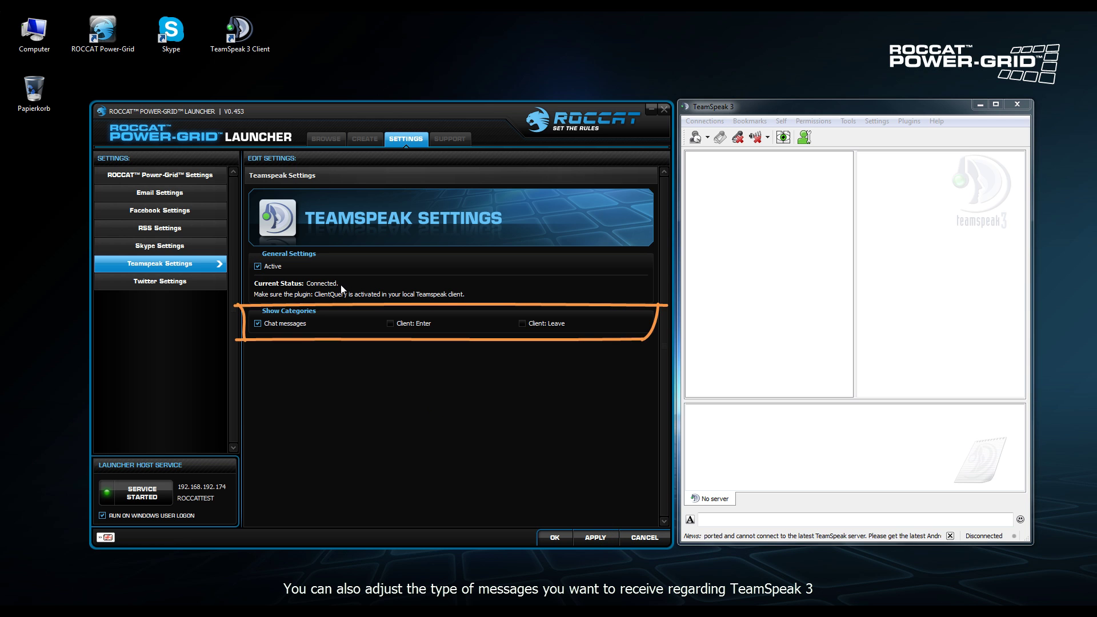
pyautogui.click(391, 323)
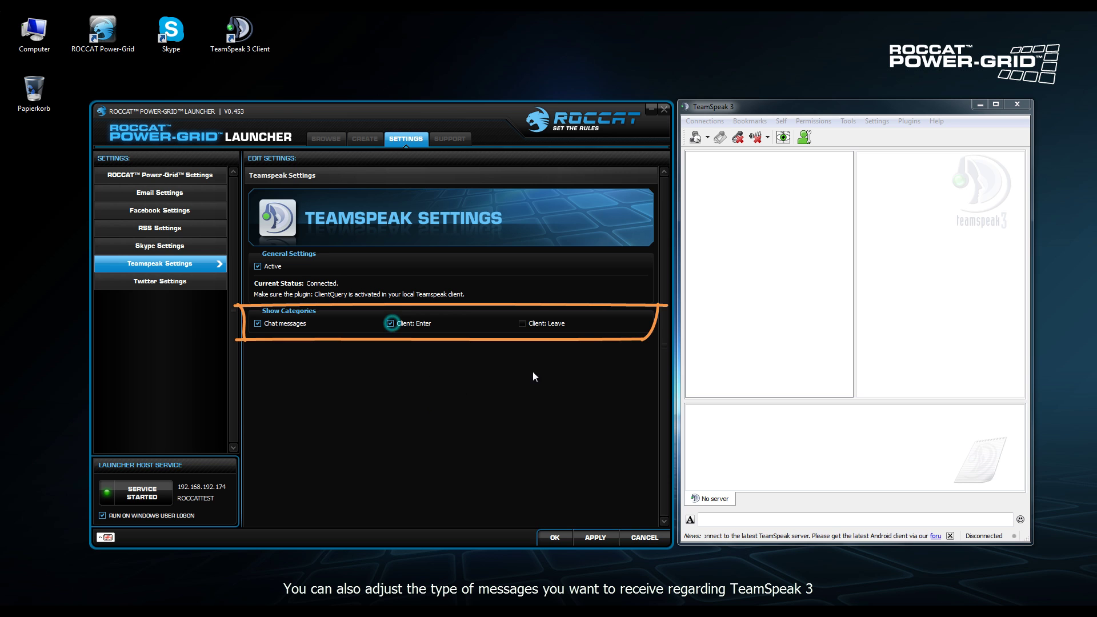
pyautogui.click(525, 323)
pyautogui.click(596, 539)
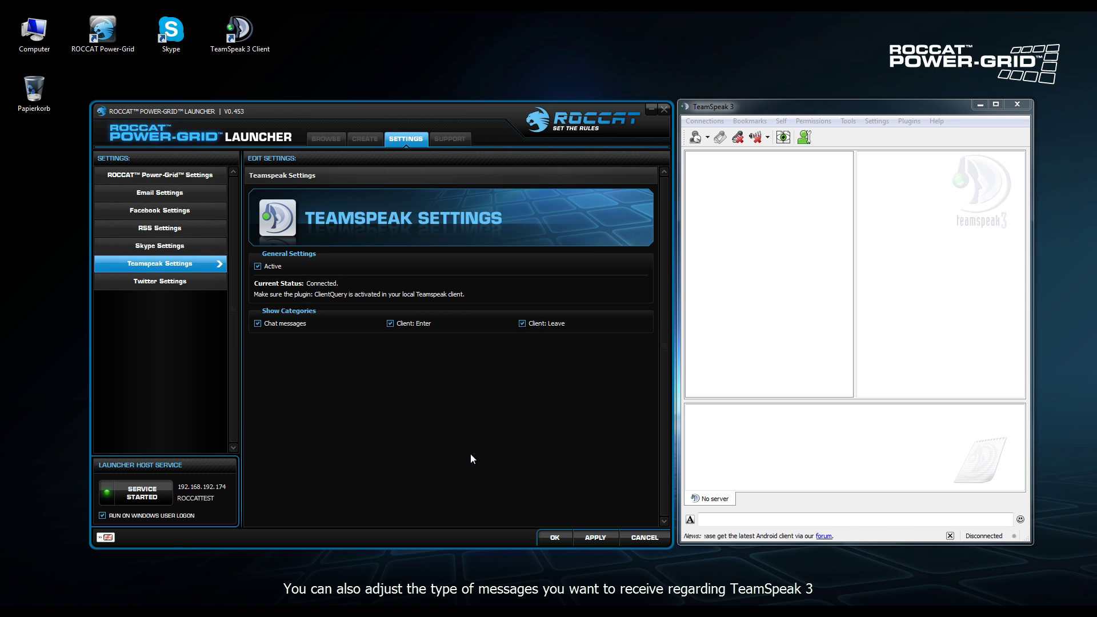
pyautogui.click(979, 105)
pyautogui.click(198, 282)
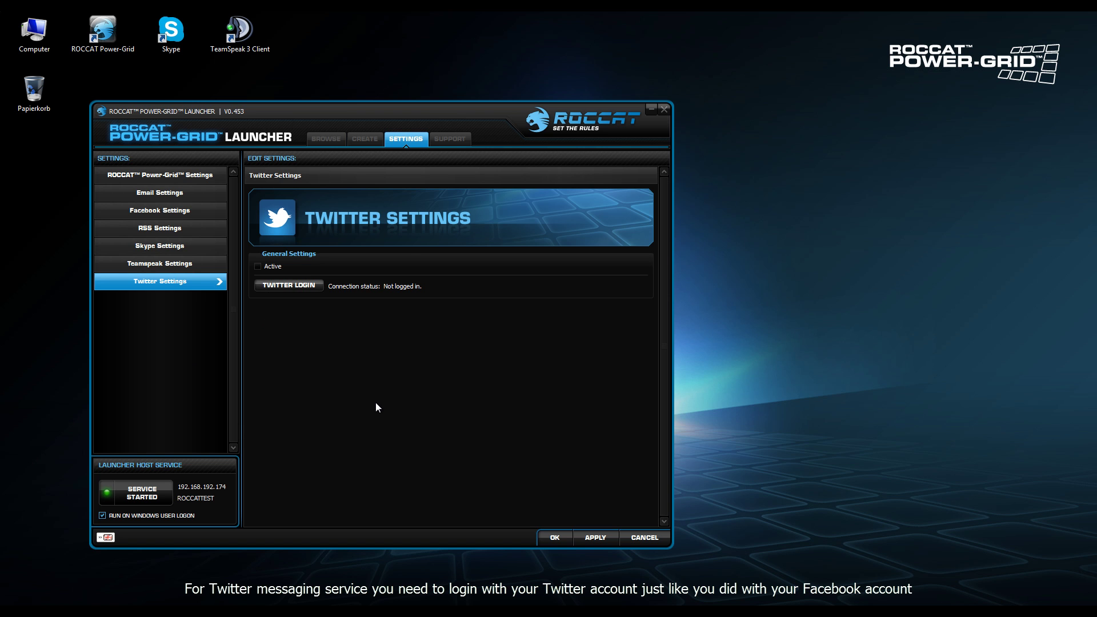
pyautogui.click(292, 285)
pyautogui.moveTo(495, 180); pyautogui.dragTo(464, 163)
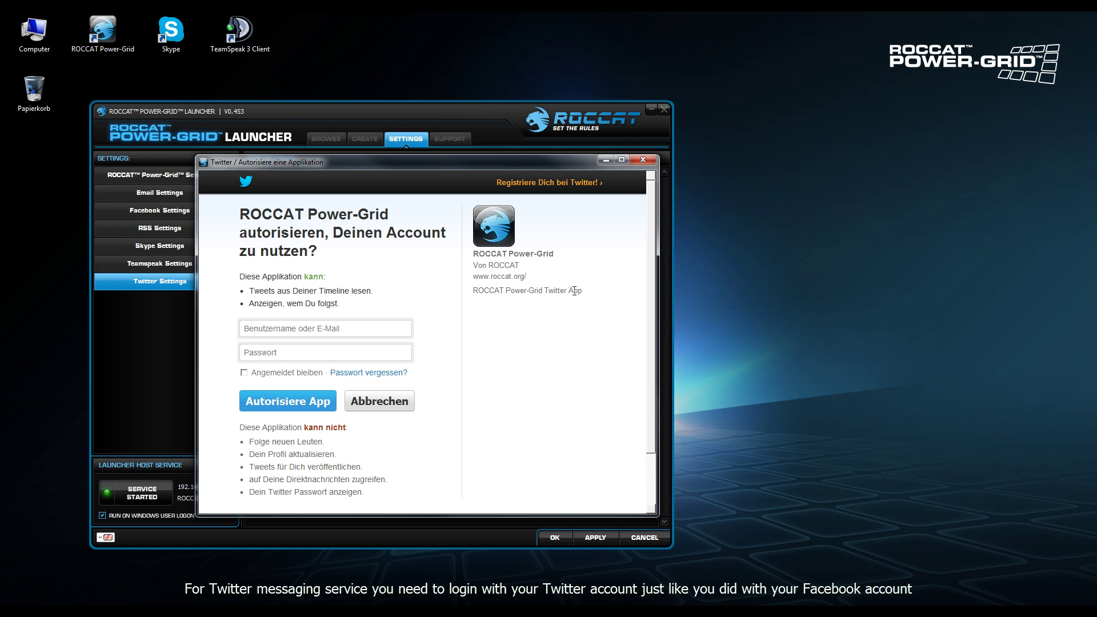
pyautogui.click(650, 163)
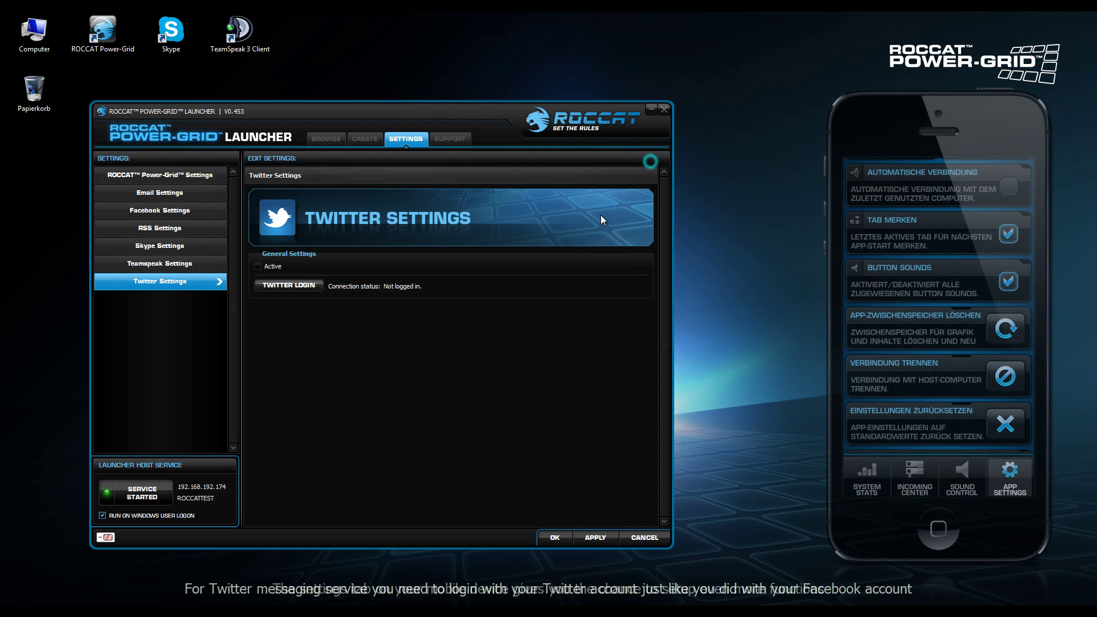